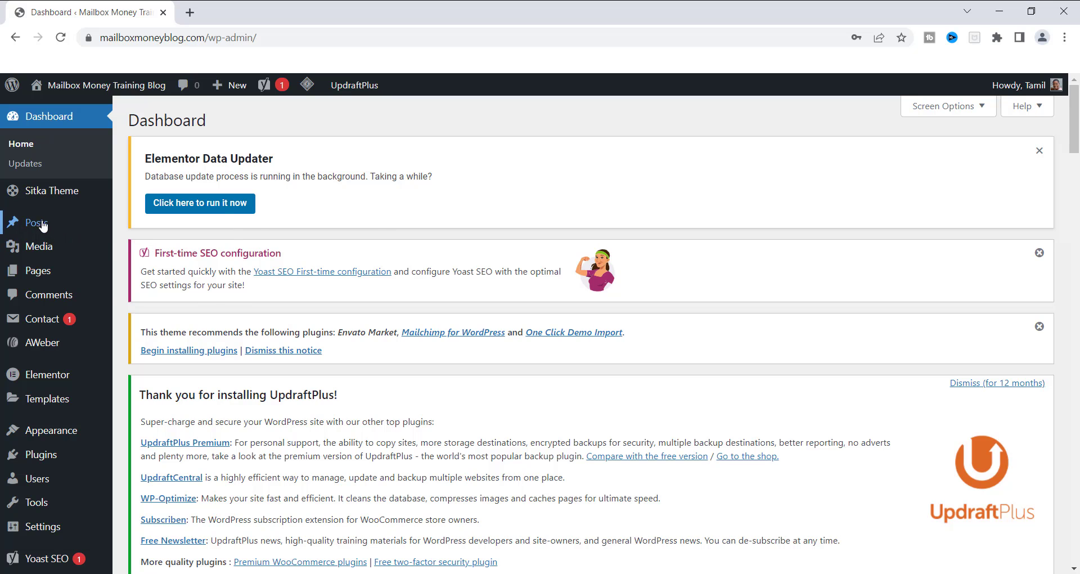
# - Open the post "Affiliate Marketing Programs for Beginners" from the posts list for editing
pyautogui.moveTo(41, 224)
pyautogui.click(137, 225)
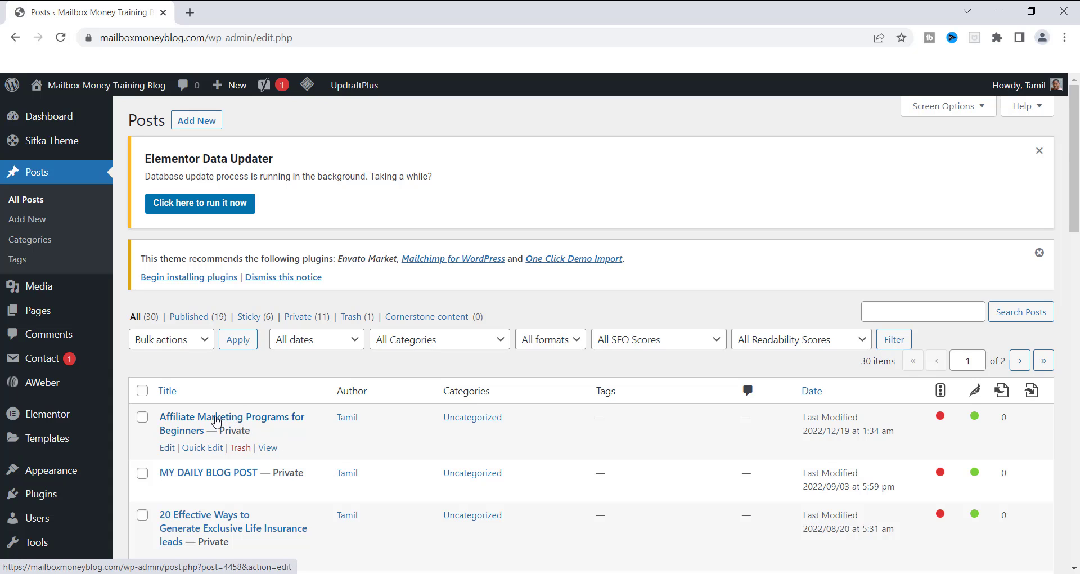
pyautogui.click(216, 421)
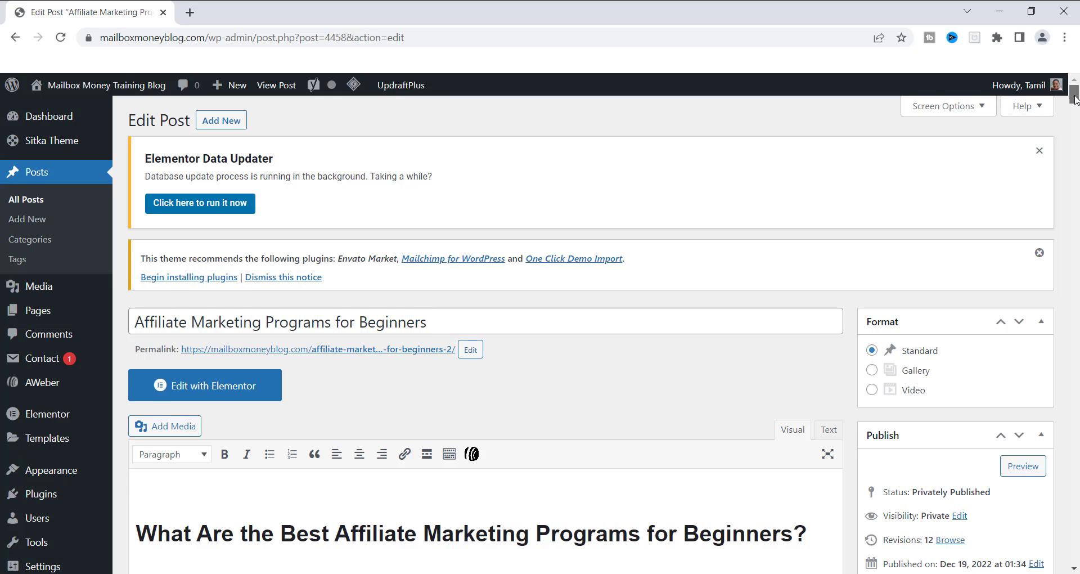
pyautogui.moveTo(1075, 98); pyautogui.dragTo(1075, 102)
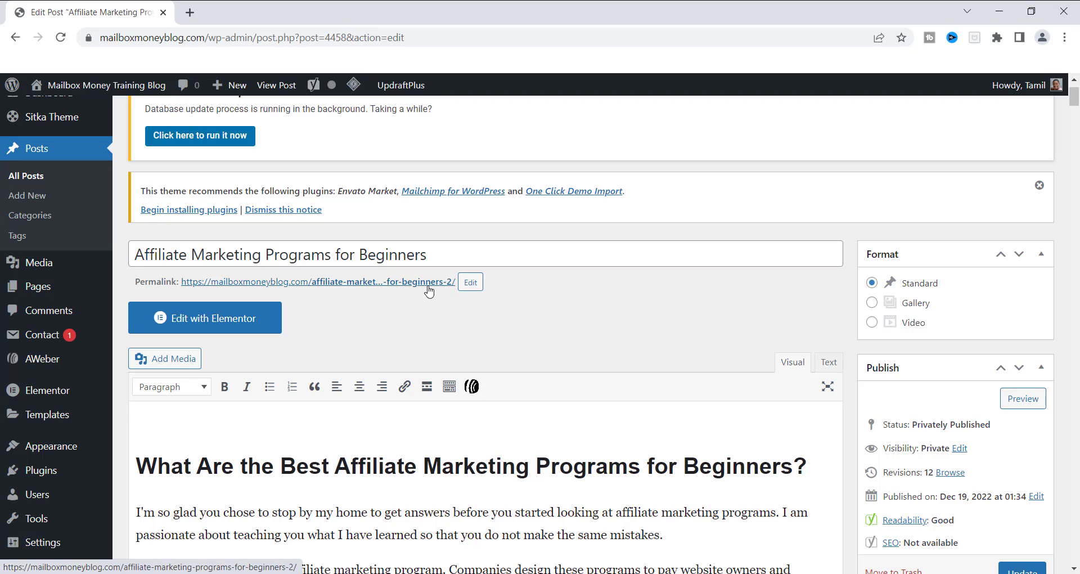
# - Open the post's permalink slug for editing, read it through to its end, and close it without changes
pyautogui.click(471, 283)
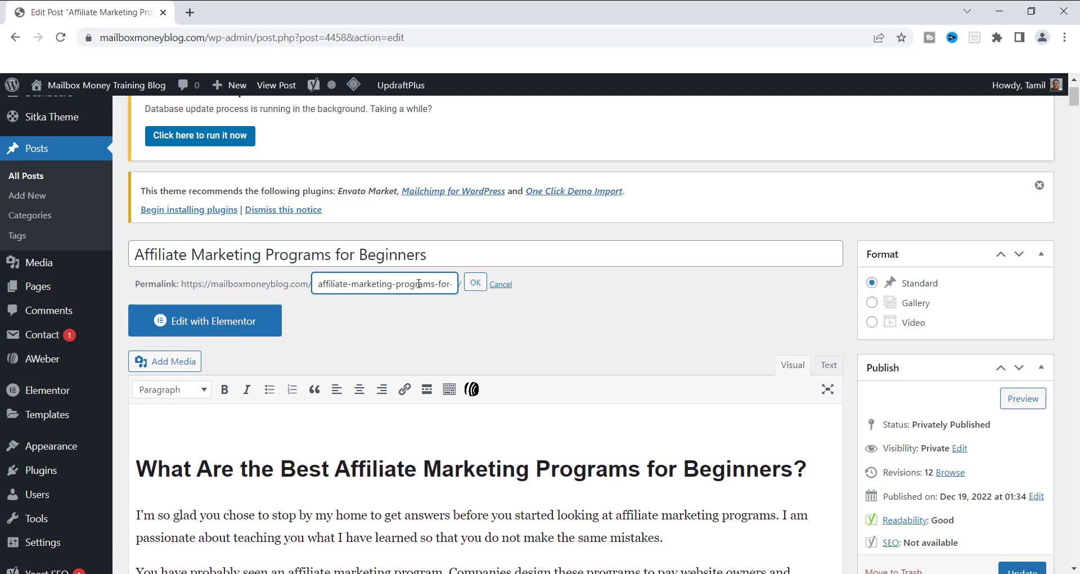
pyautogui.press('Right')
pyautogui.press('Right')
pyautogui.press('Right')
pyautogui.press('Right')
pyautogui.press('Right')
pyautogui.press('Right')
pyautogui.press('Right')
pyautogui.press('Right')
pyautogui.press('Right')
pyautogui.press('Right')
pyautogui.press('Right')
pyautogui.press('Right')
pyautogui.press('Right')
pyautogui.press('Right')
pyautogui.press('Right')
pyautogui.press('Right')
pyautogui.press('Right')
pyautogui.press('Right')
pyautogui.press('Right')
pyautogui.press('Right')
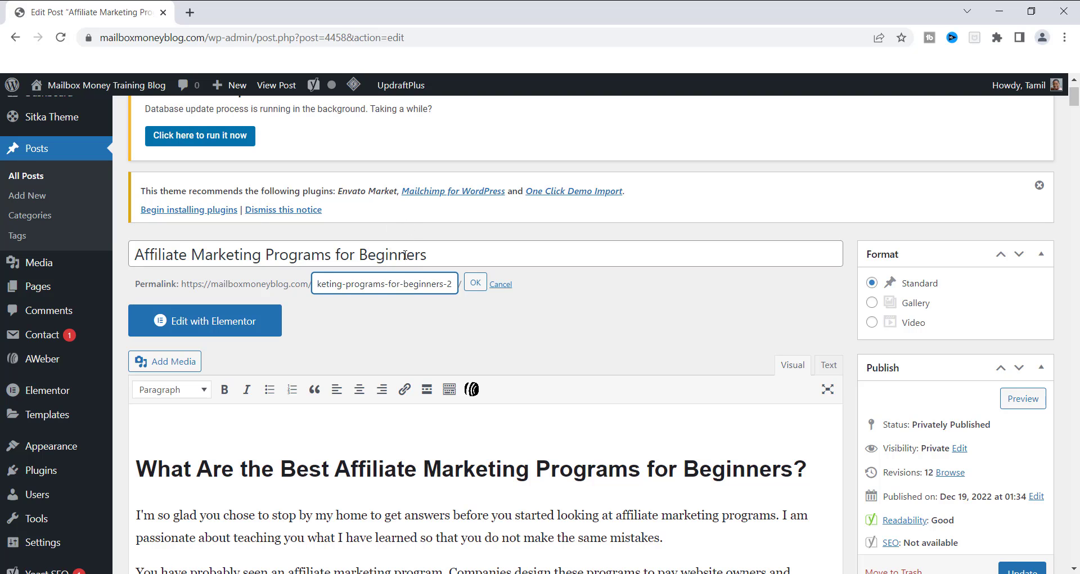
pyautogui.click(475, 282)
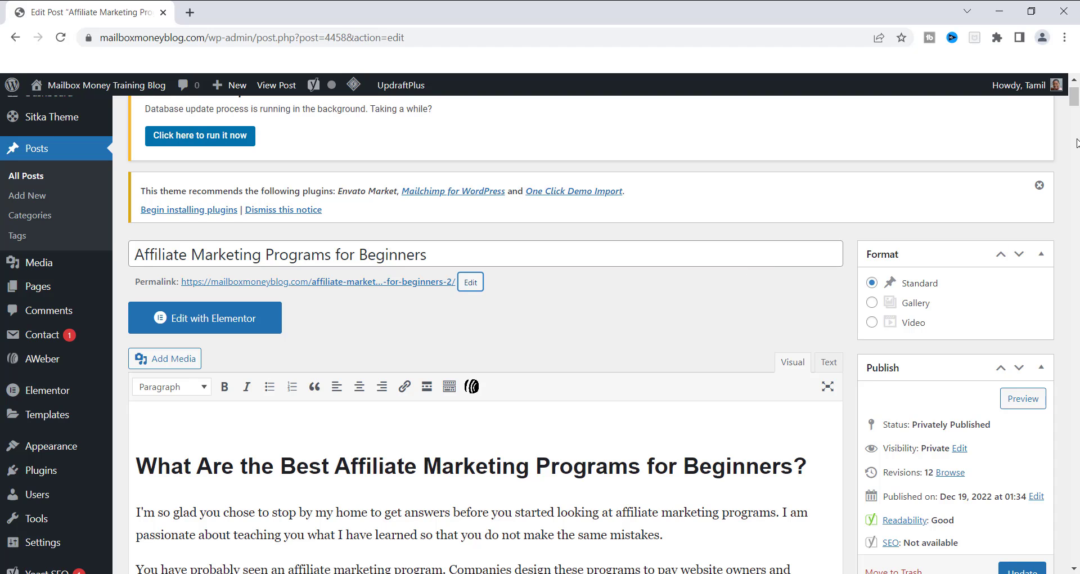
# - Inspect the post's publish date and visibility options, closing each without changing its setting
pyautogui.moveTo(1073, 104); pyautogui.dragTo(1073, 108)
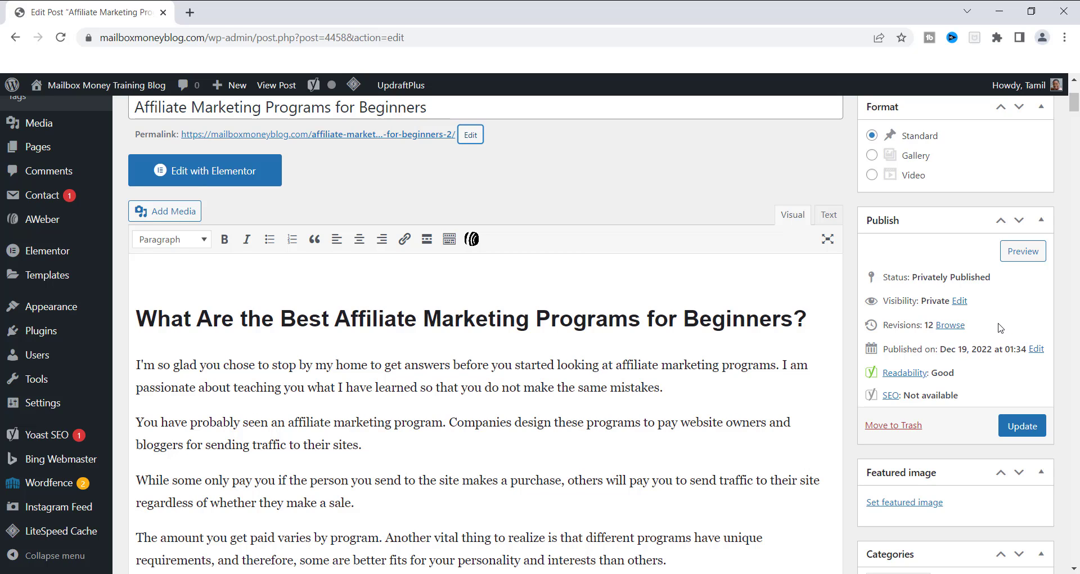
pyautogui.rightClick(1036, 350)
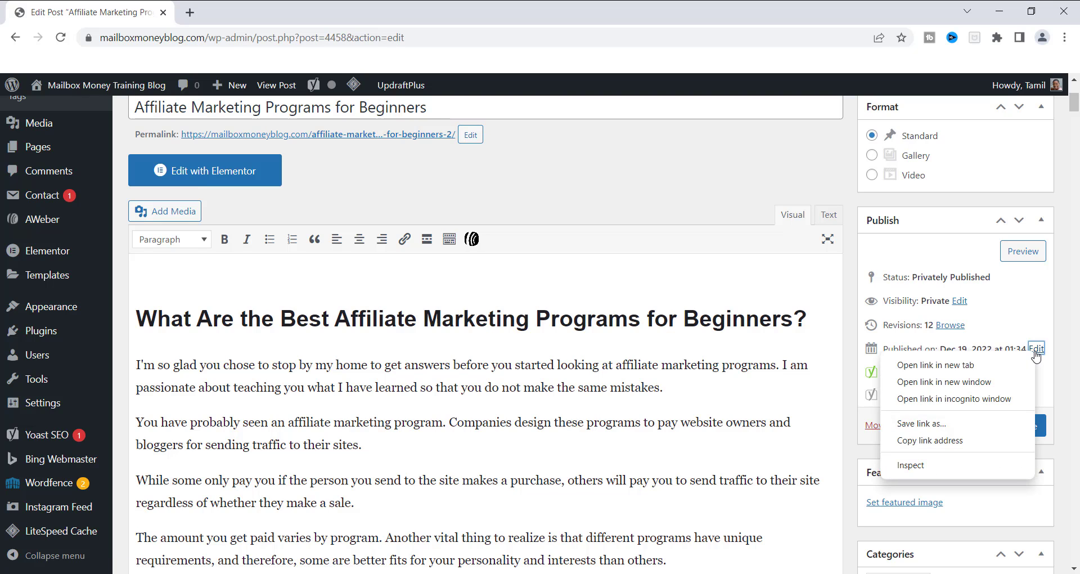
pyautogui.click(1036, 350)
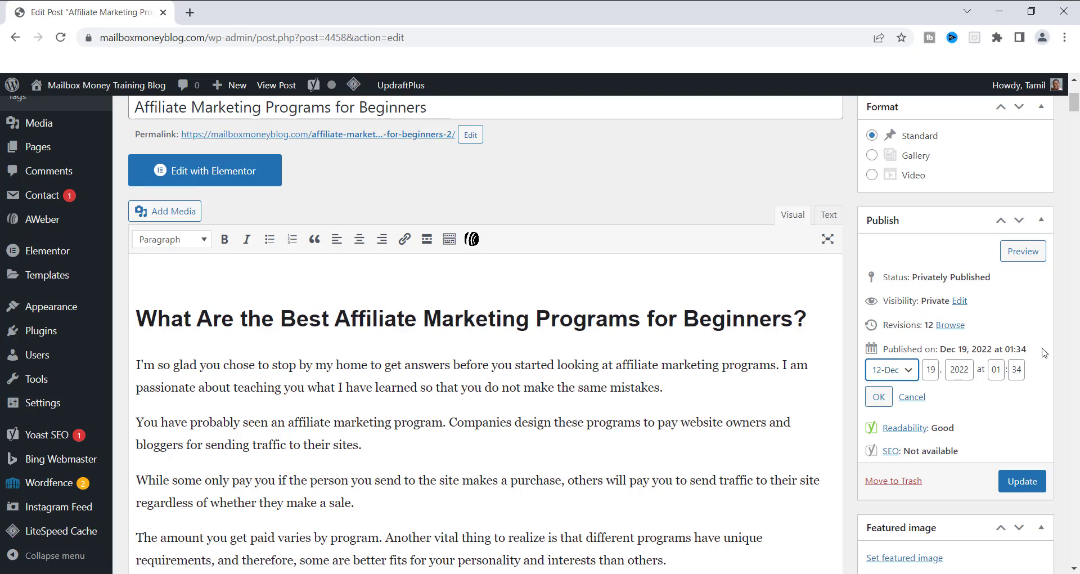
pyautogui.click(879, 396)
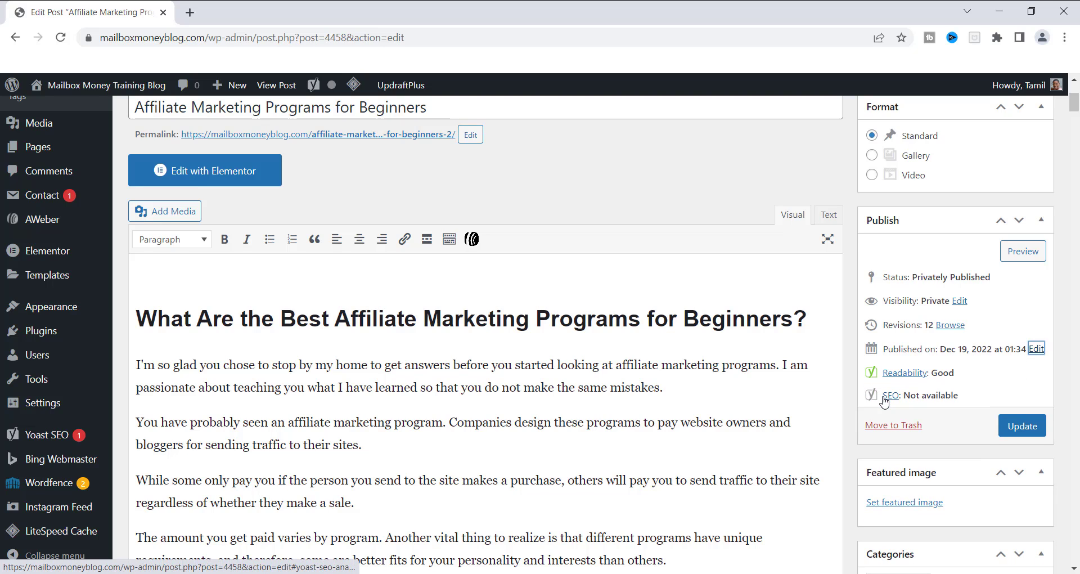
pyautogui.click(960, 302)
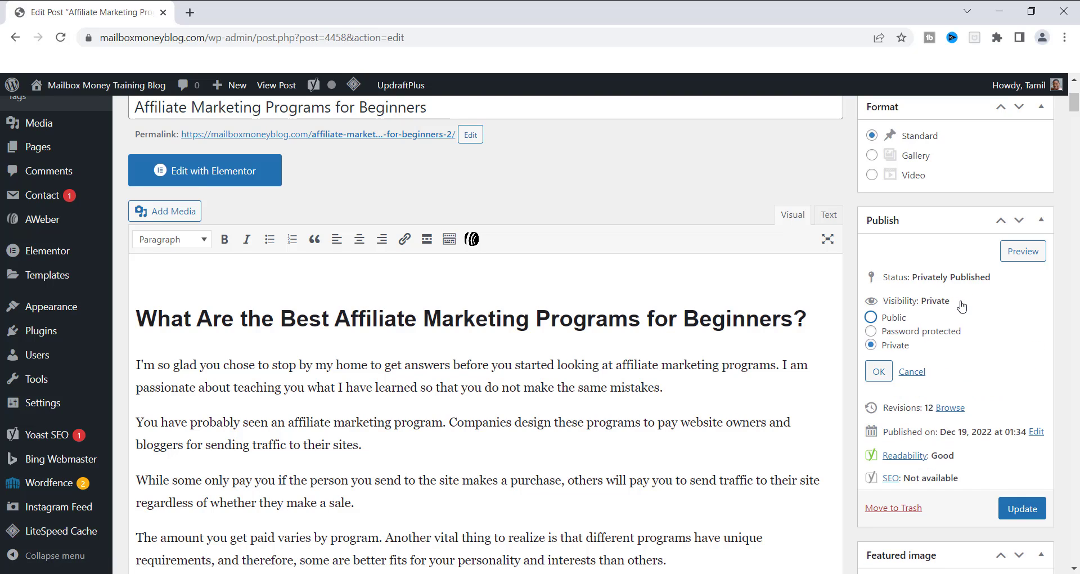
pyautogui.click(878, 371)
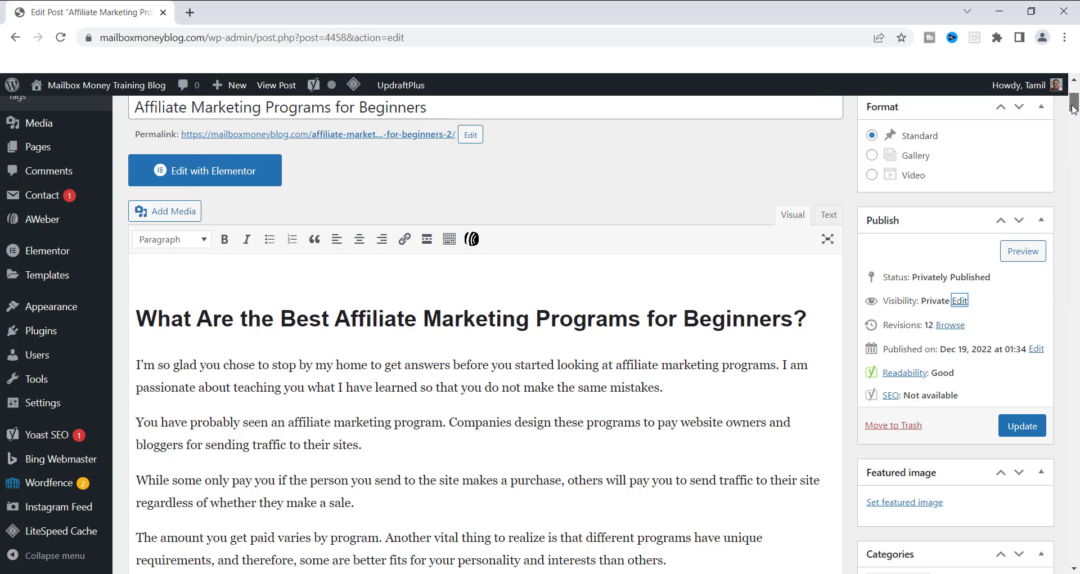
# - Change the post's permalink slug to "best-affiliate-marketing-programs-for-beginner" and accept it
pyautogui.moveTo(1074, 108); pyautogui.dragTo(1073, 105)
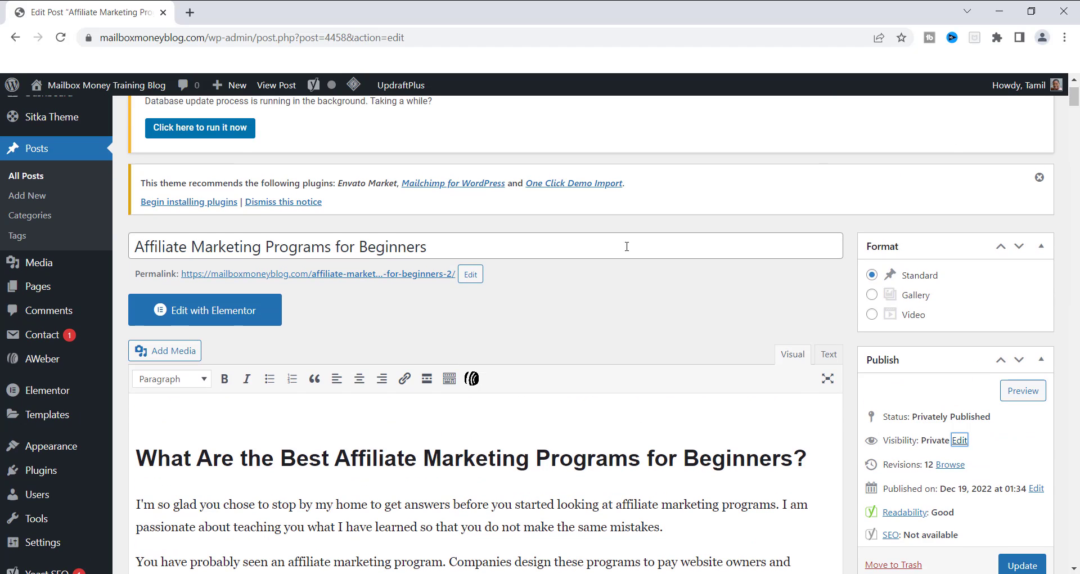
pyautogui.click(471, 274)
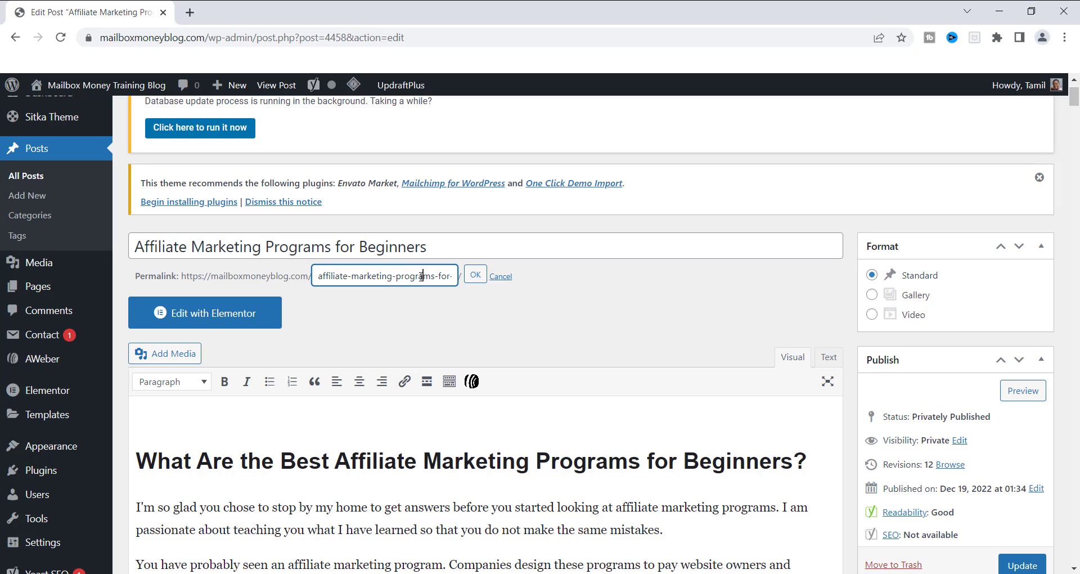
pyautogui.press('Right')
pyautogui.press('Right')
pyautogui.press('Right')
pyautogui.press('Right')
pyautogui.press('Right')
pyautogui.press('Right')
pyautogui.press('Right')
pyautogui.press('Right')
pyautogui.press('Right')
pyautogui.press('Right')
pyautogui.press('Right')
pyautogui.press('BackSpace')
pyautogui.press('BackSpace')
pyautogui.press('BackSpace')
pyautogui.press('Left')
pyautogui.press('Left')
pyautogui.press('Left')
pyautogui.press('Left')
pyautogui.press('Left')
pyautogui.press('Left')
pyautogui.press('Left')
pyautogui.press('Left')
pyautogui.press('Left')
pyautogui.press('Left')
pyautogui.press('Left')
pyautogui.press('Left')
pyautogui.press('Left')
pyautogui.press('Left')
pyautogui.press('Left')
pyautogui.press('Left')
pyautogui.press('Left')
pyautogui.press('Left')
pyautogui.press('Left')
pyautogui.press('Left')
pyautogui.press('Left')
pyautogui.press('Left')
pyautogui.press('Left')
pyautogui.press('Left')
pyautogui.press('Left')
pyautogui.press('Left')
pyautogui.press('Left')
pyautogui.press('Left')
pyautogui.press('Left')
pyautogui.press('Left')
pyautogui.press('Left')
pyautogui.press('Left')
pyautogui.write('best-')
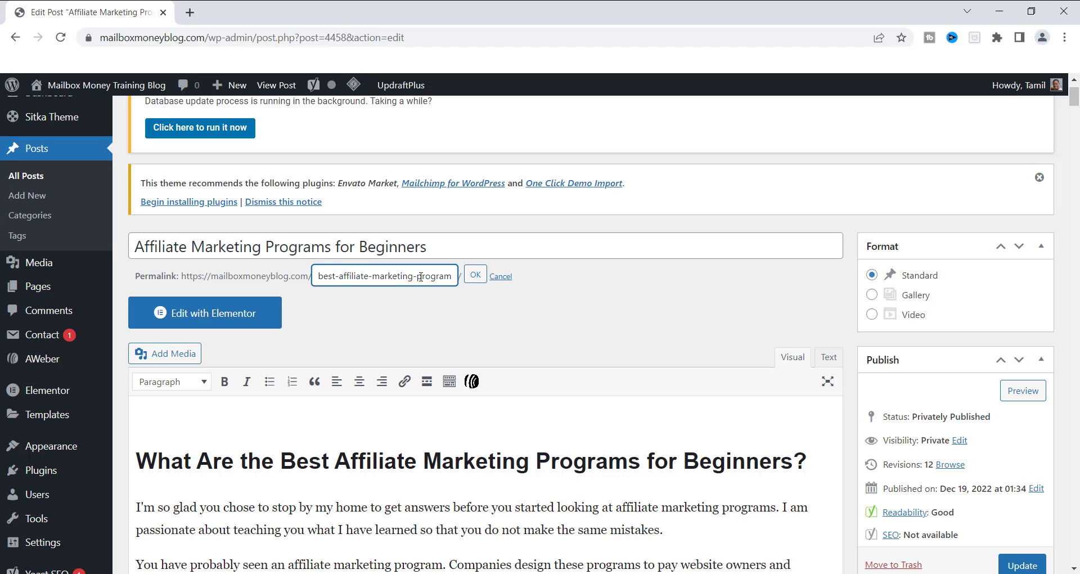
pyautogui.click(474, 275)
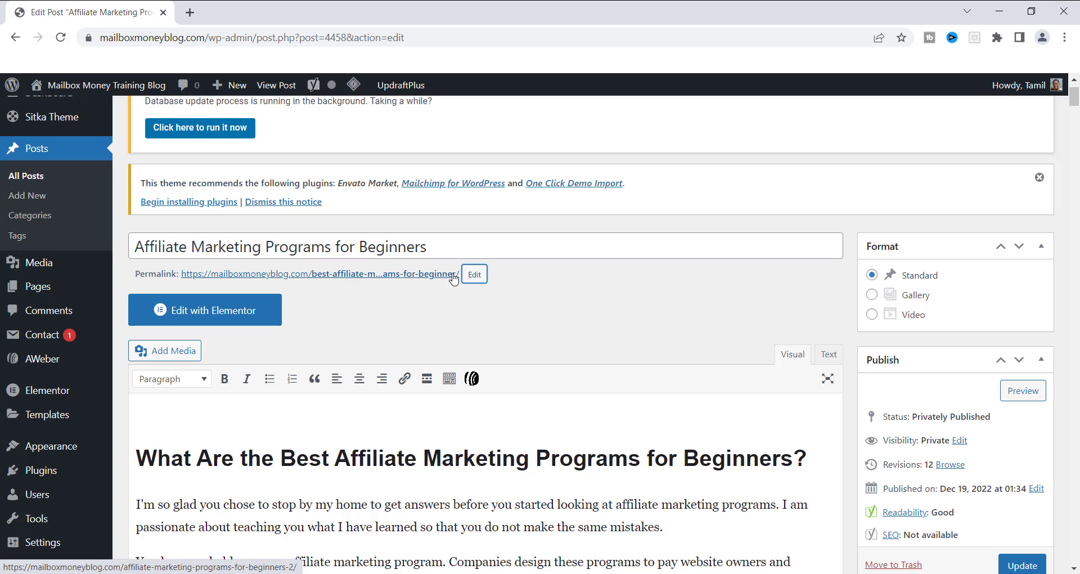
# - Recheck the edited permalink slug and update the post to save the new URL
pyautogui.click(474, 276)
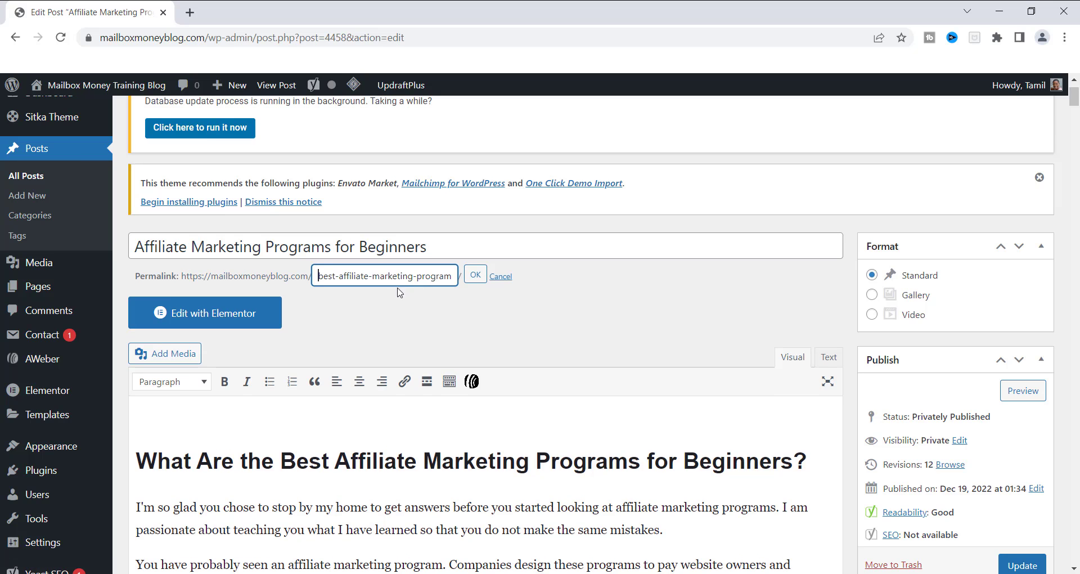
pyautogui.click(475, 275)
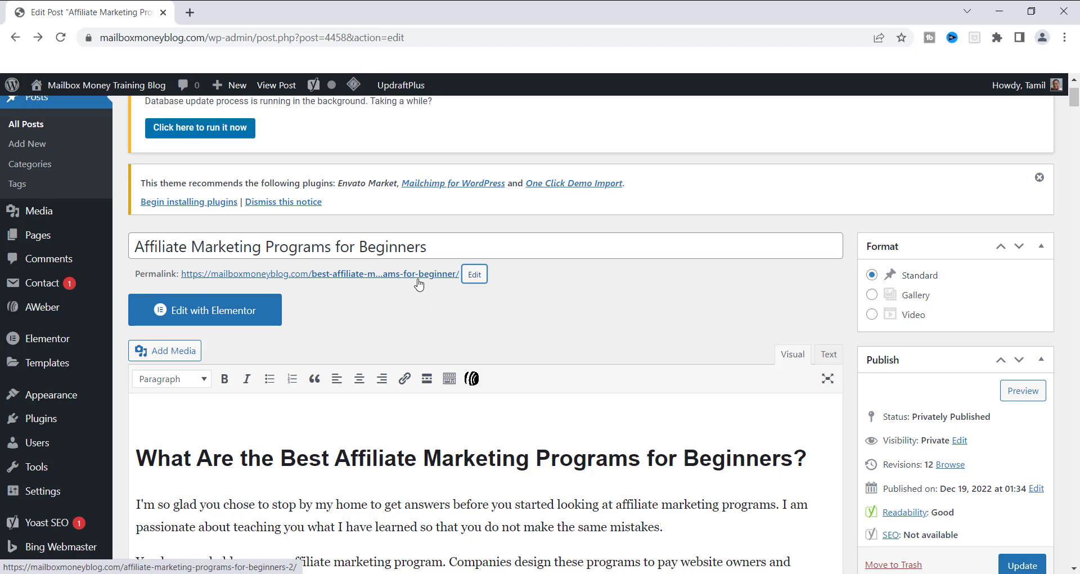
pyautogui.click(1021, 564)
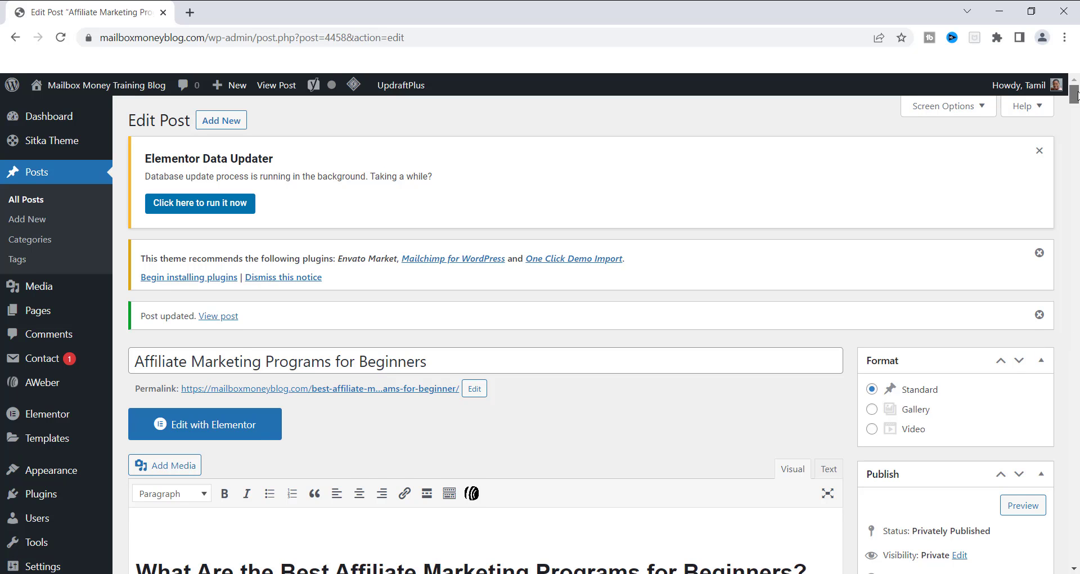
# - View the updated post on the live site, dismiss the free guide popup, and return to the post editor
pyautogui.scroll(-3, 1077, 101)
pyautogui.scroll(1, 1077, 100)
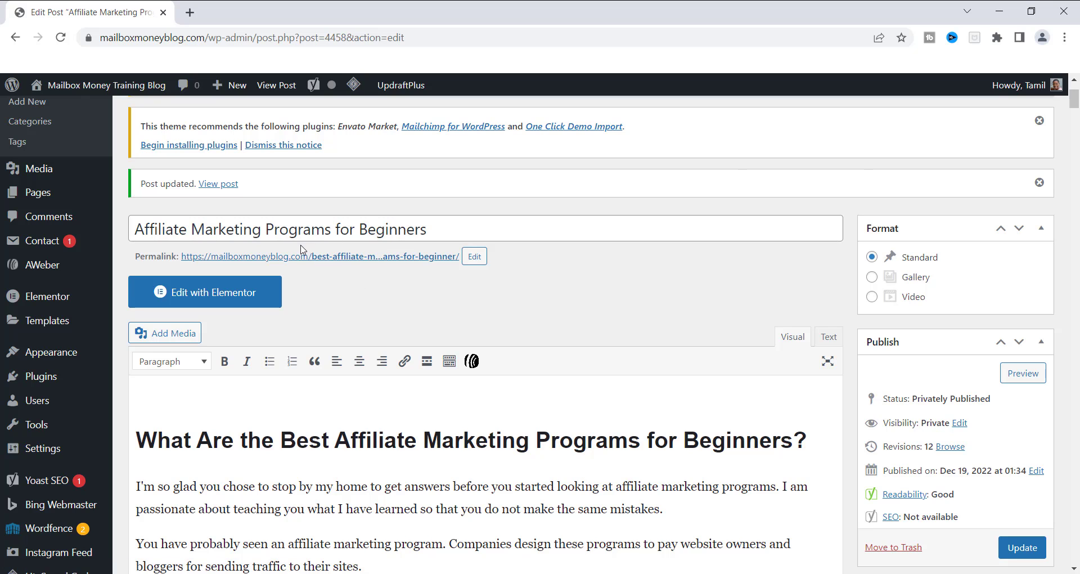
pyautogui.click(219, 188)
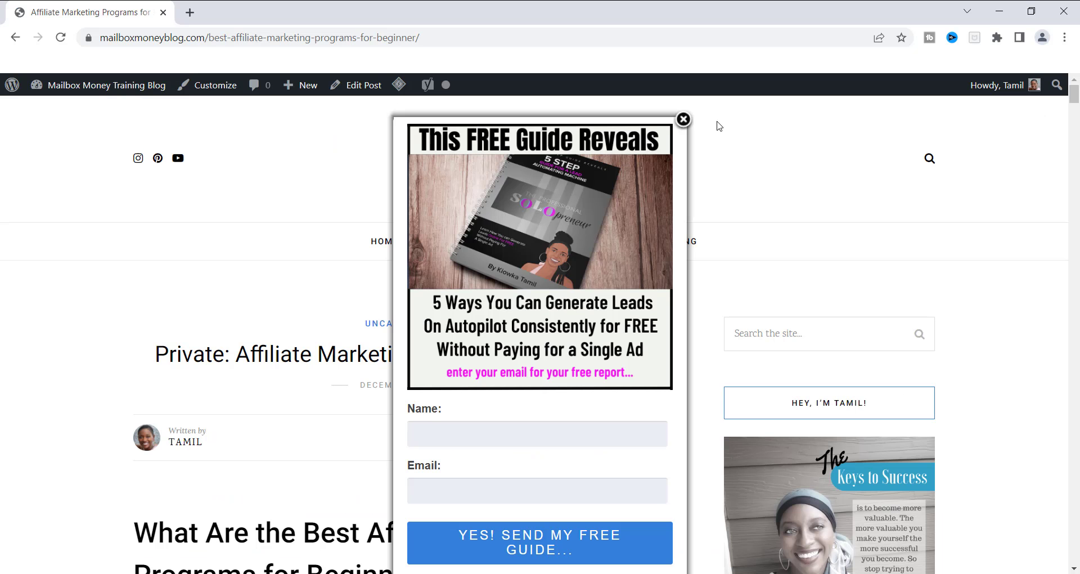
pyautogui.click(683, 126)
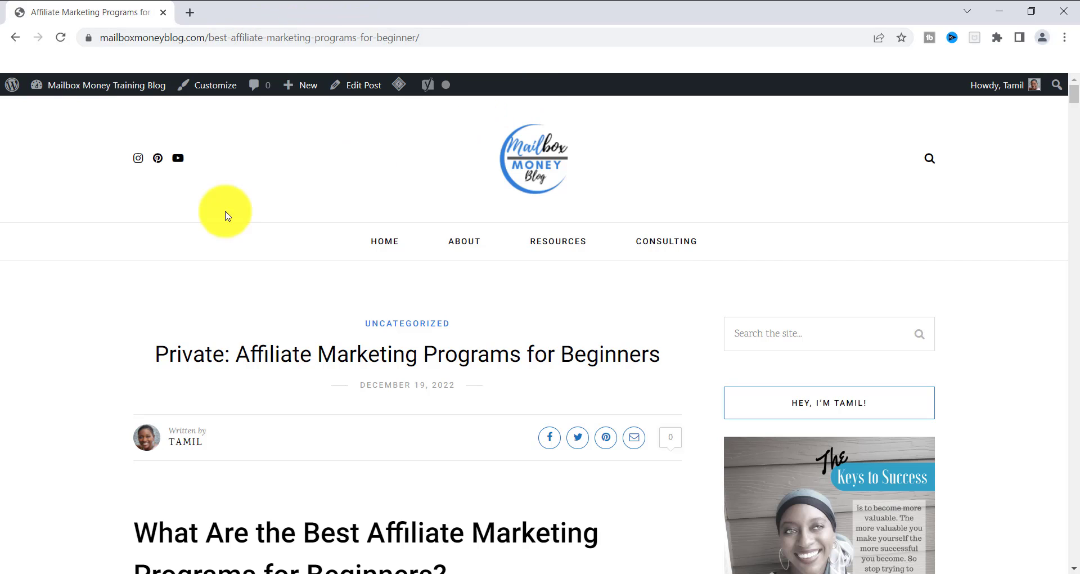
pyautogui.click(16, 38)
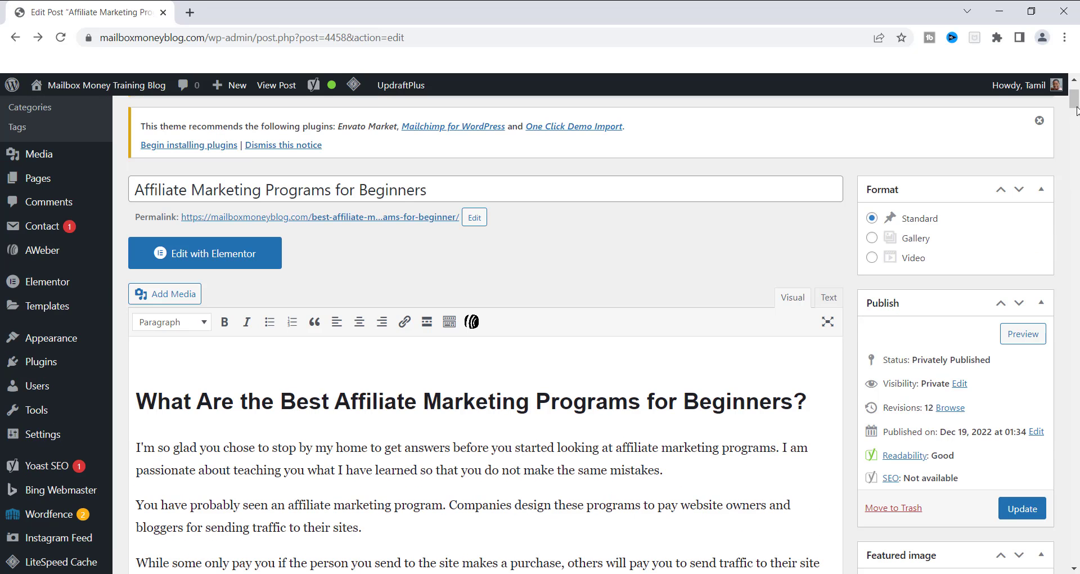
pyautogui.moveTo(1076, 111); pyautogui.dragTo(1003, 184)
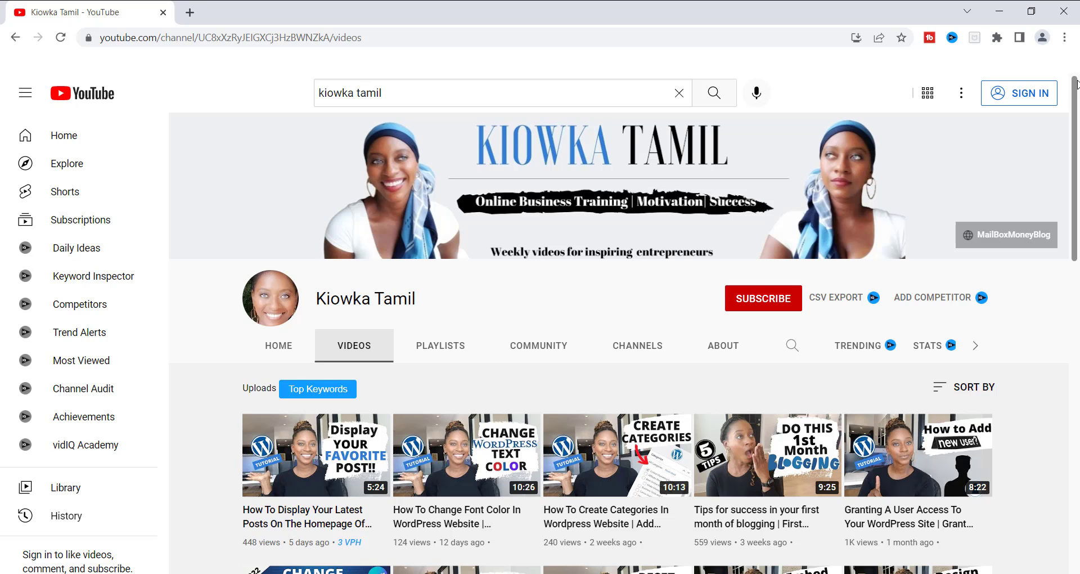
pyautogui.moveTo(1076, 84); pyautogui.dragTo(1078, 195)
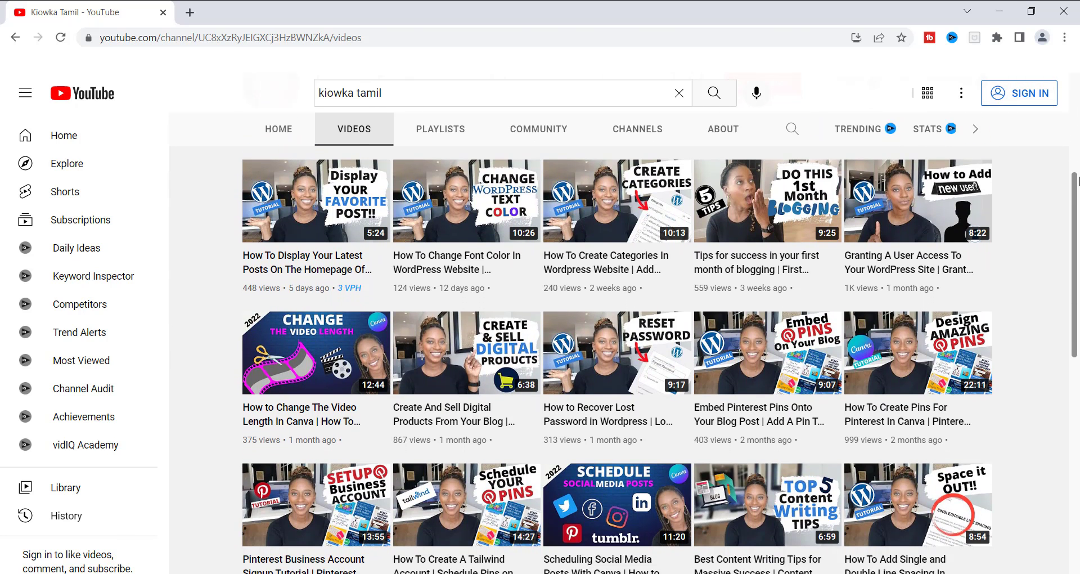